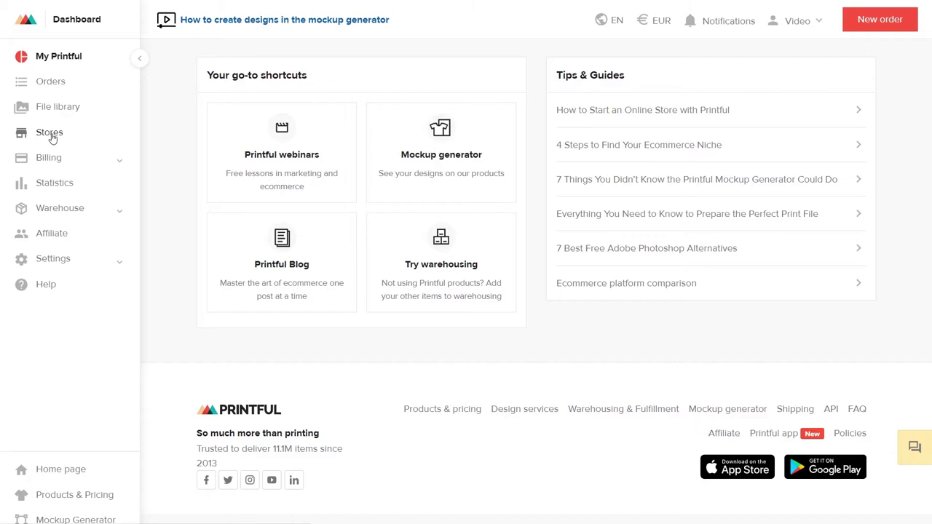
# - Open the PrestaShop connection instructions from the store platform list and read how to add the Printful module
pyautogui.click(49, 134)
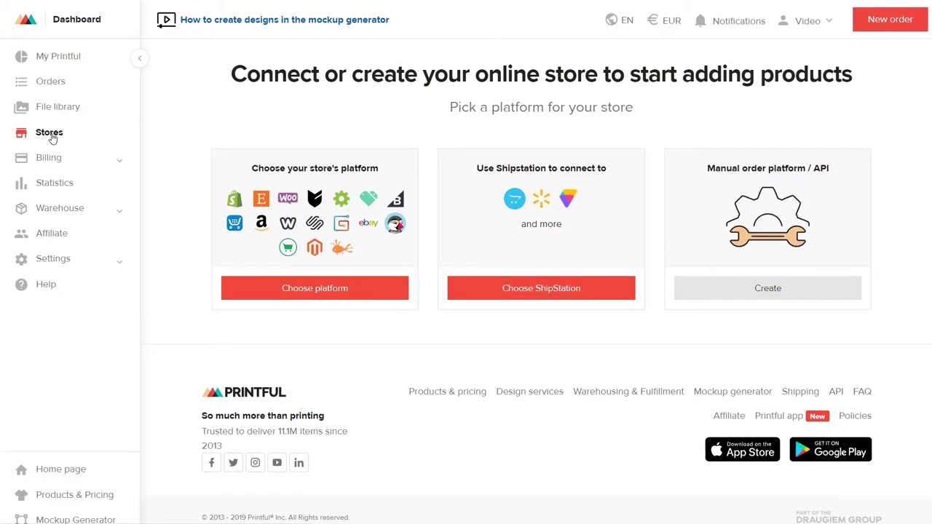
pyautogui.click(315, 288)
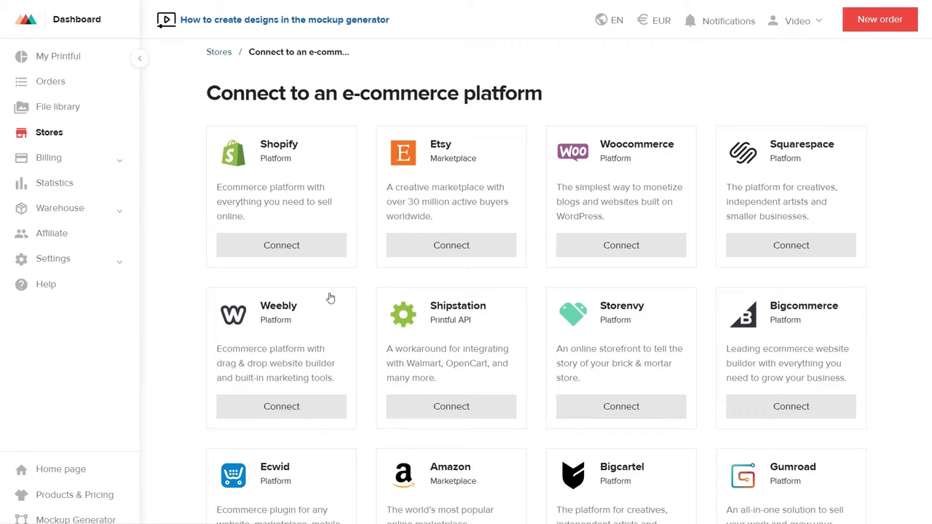
pyautogui.scroll(-1, 331, 297)
pyautogui.scroll(-5, 331, 298)
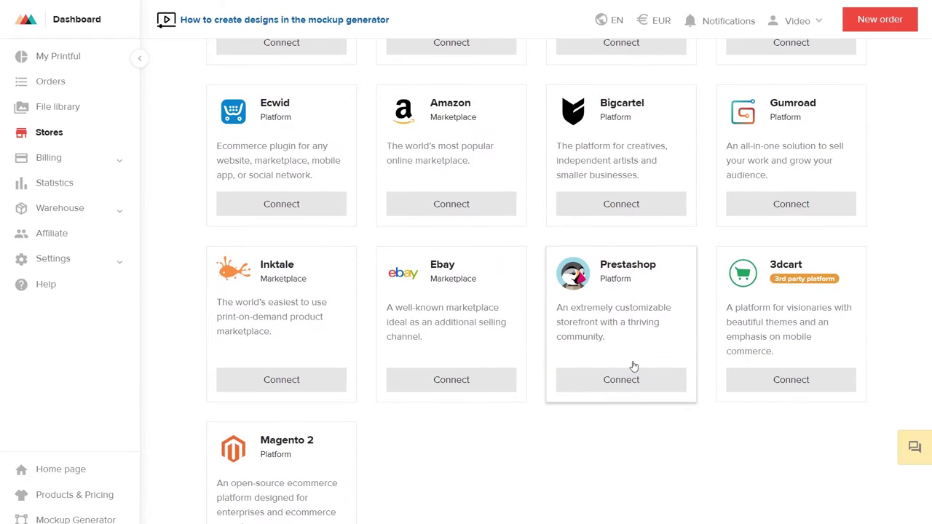
pyautogui.click(657, 378)
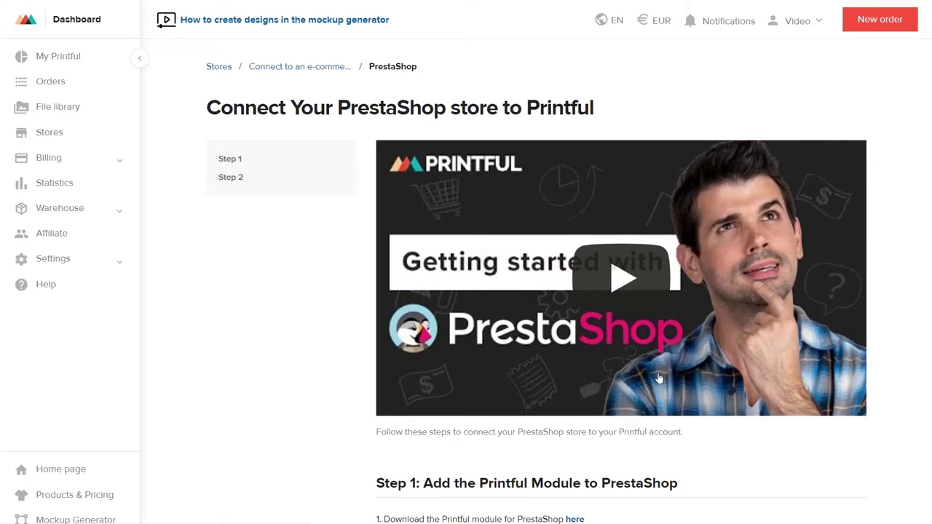
pyautogui.scroll(-3, 658, 378)
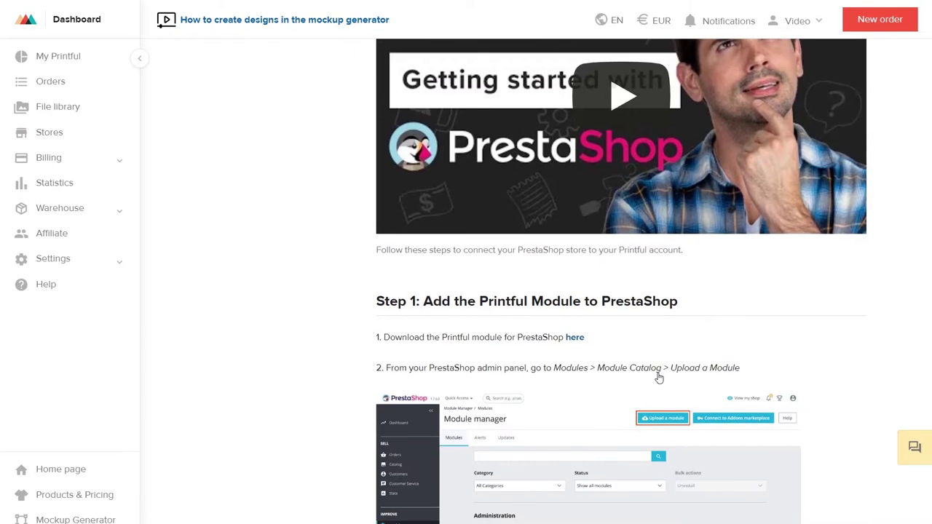
pyautogui.scroll(-1, 659, 378)
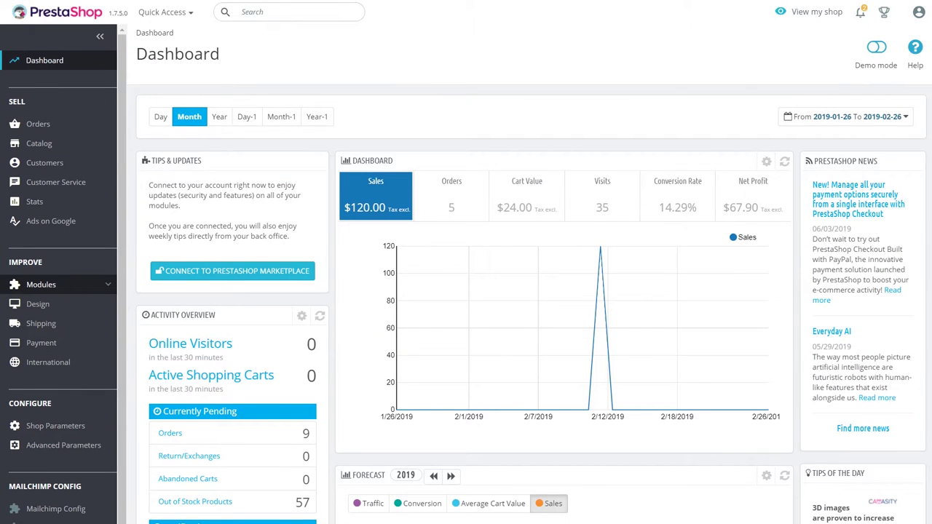
# - Switch to the PrestaShop admin and install the Printful module from its archive file through the Module Catalog
pyautogui.click(64, 286)
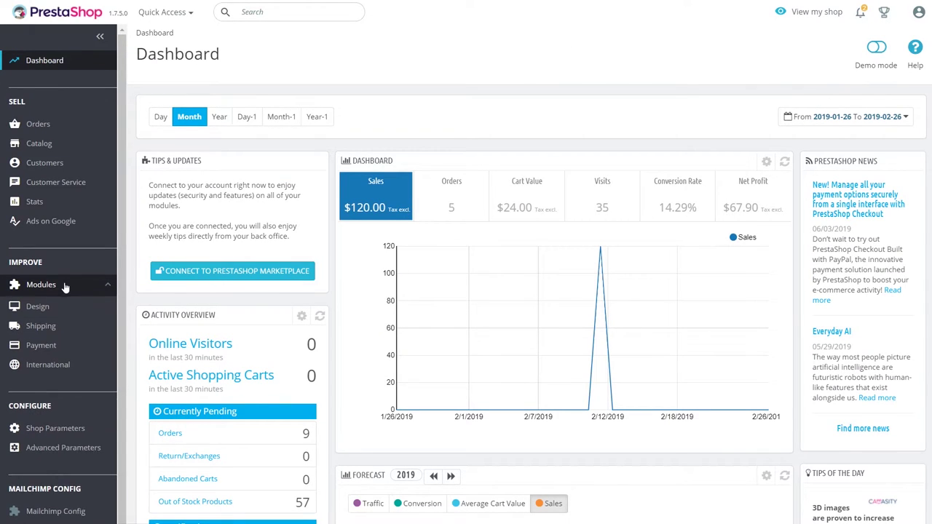
pyautogui.click(67, 311)
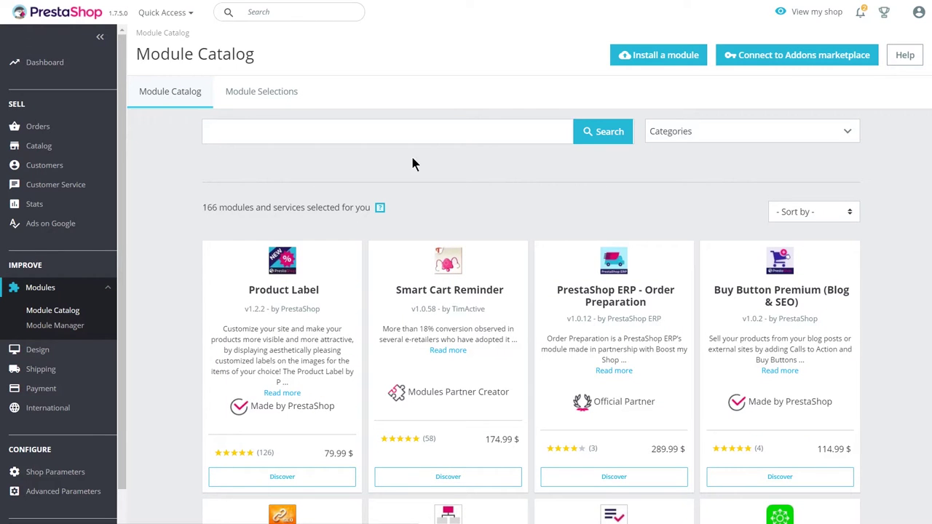
pyautogui.click(629, 55)
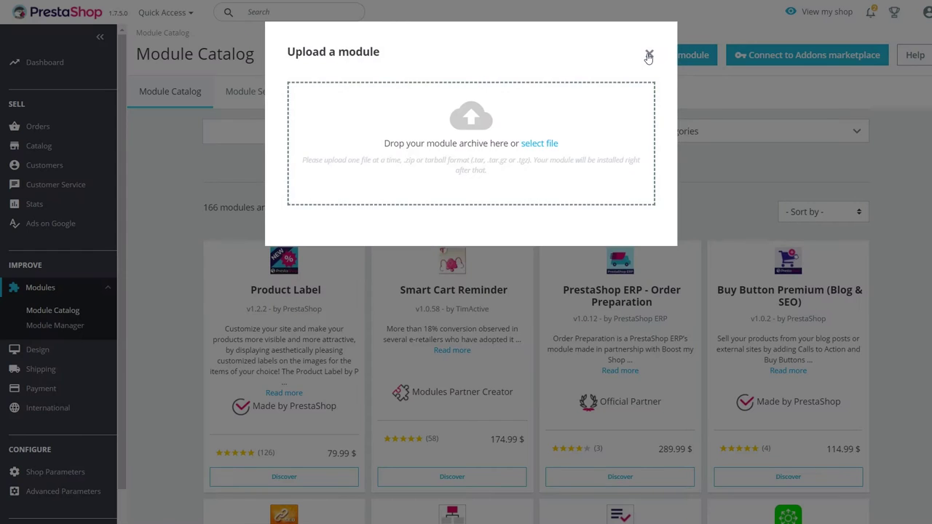
pyautogui.click(540, 144)
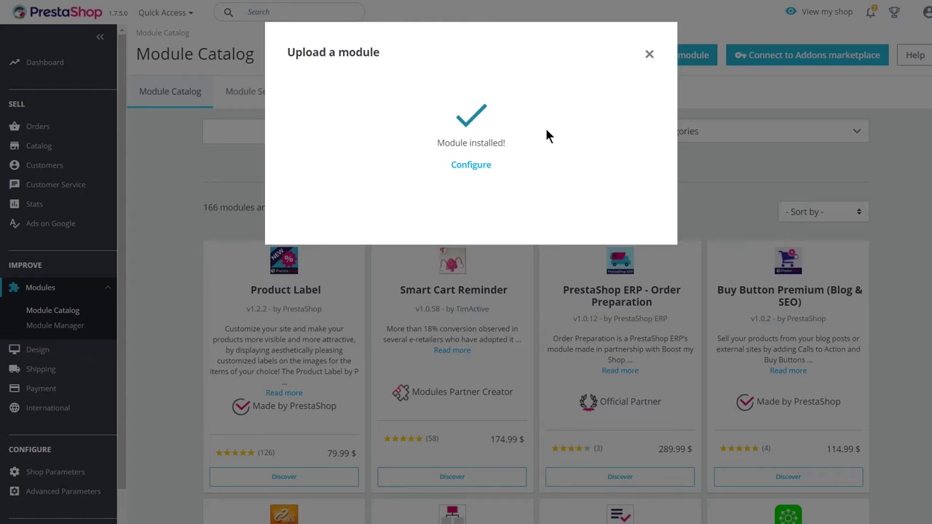
# - Configure the installed module to connect to Printful with a newly created API key, continuing with the existing Printful account
pyautogui.click(469, 166)
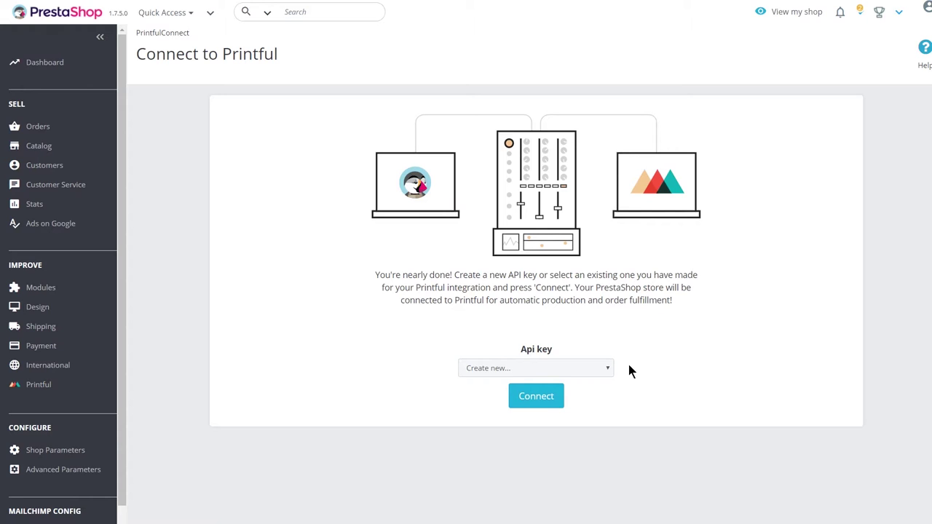
pyautogui.click(542, 404)
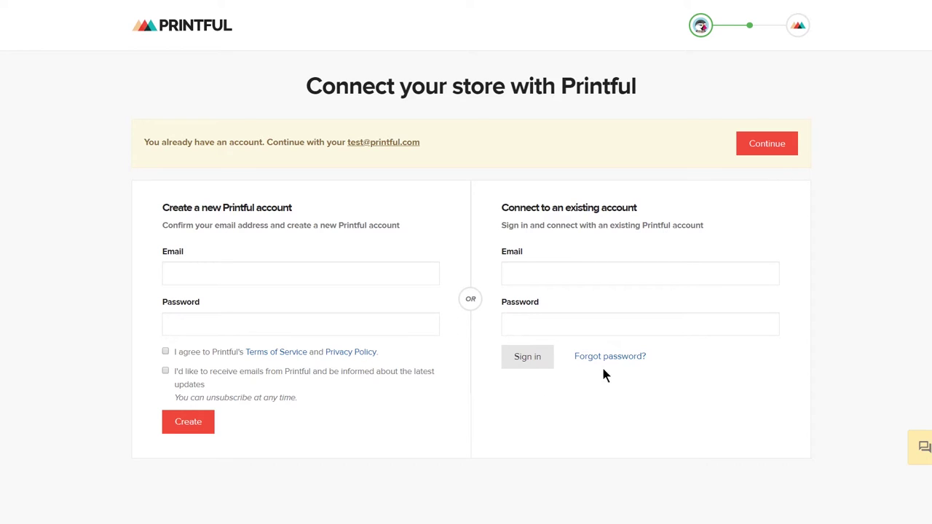
pyautogui.click(782, 144)
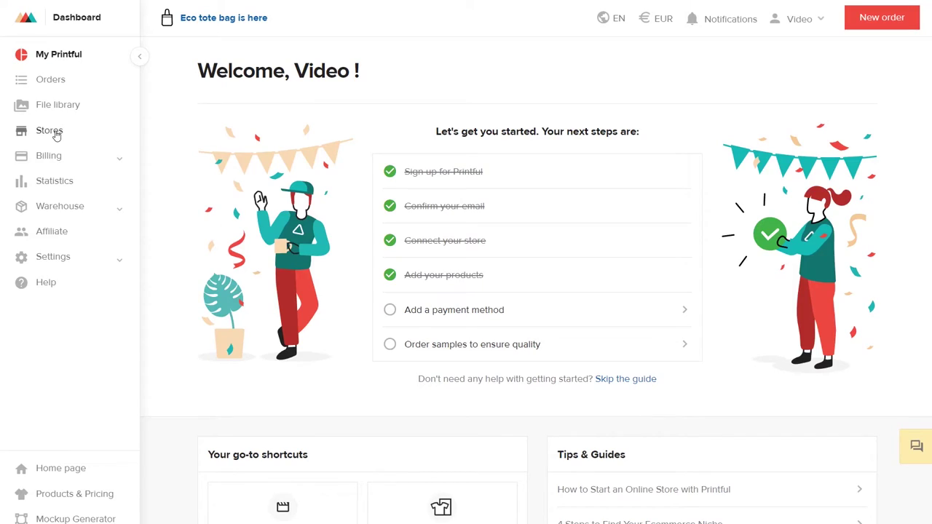
# - Open the connected Prestashop store in Printful and start adding a product to it
pyautogui.click(56, 135)
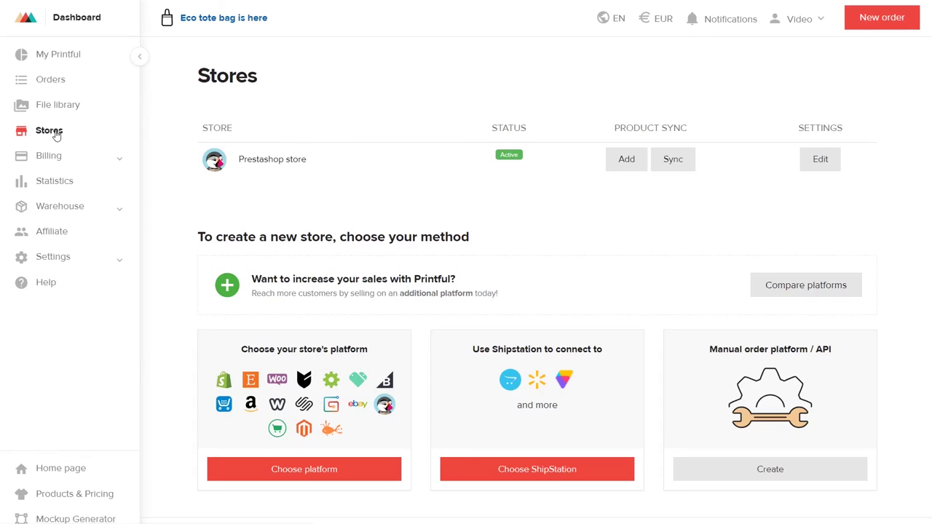
pyautogui.click(269, 166)
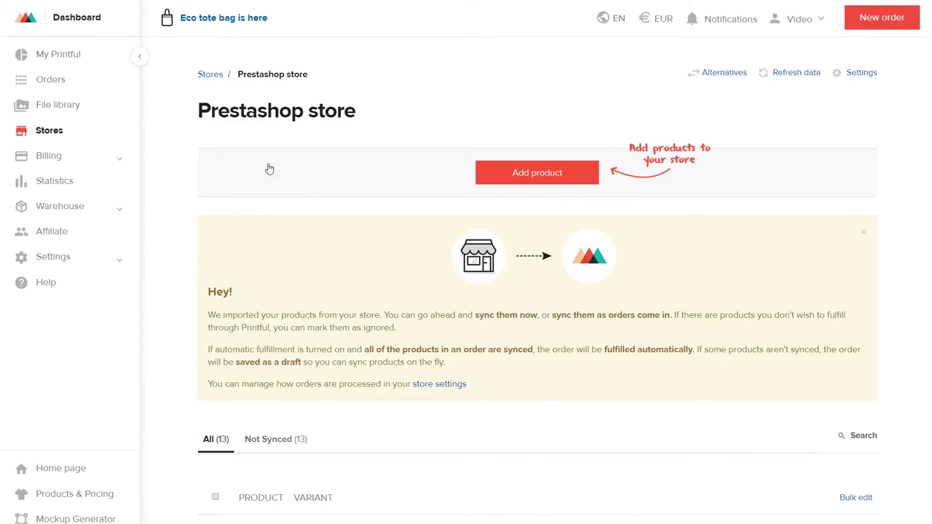
pyautogui.click(534, 177)
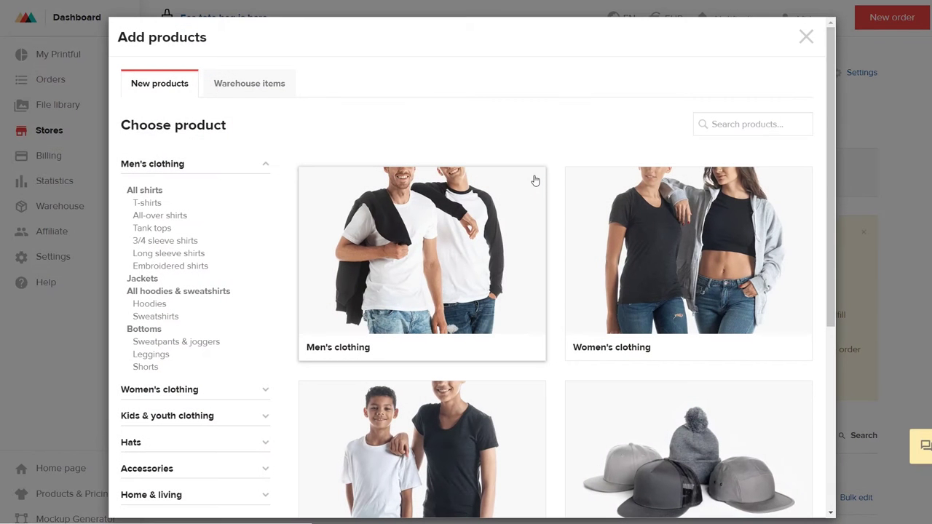
# - Choose the Bella + Canvas 3001 Unisex Short Sleeve Jersey T-Shirt with Tear Away Label from the men's T-shirts
pyautogui.click(534, 179)
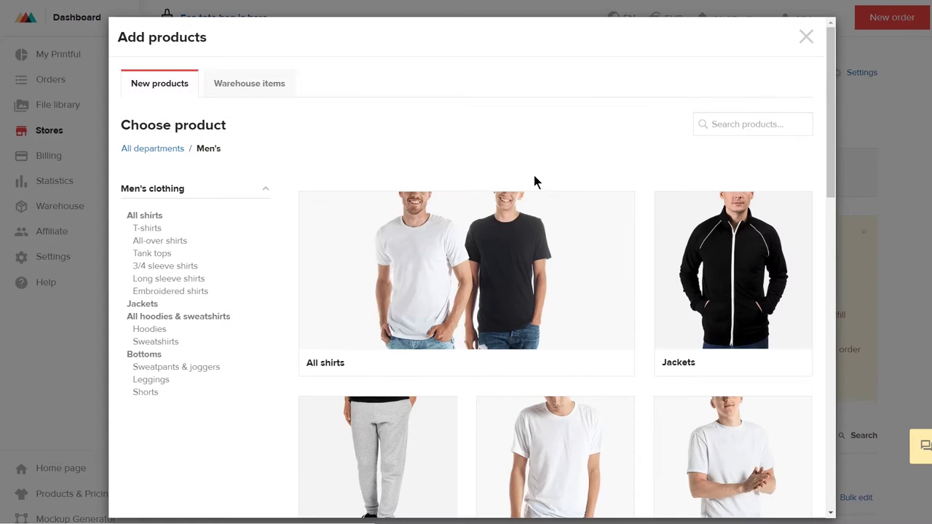
pyautogui.scroll(-1, 534, 181)
pyautogui.scroll(-1, 534, 181)
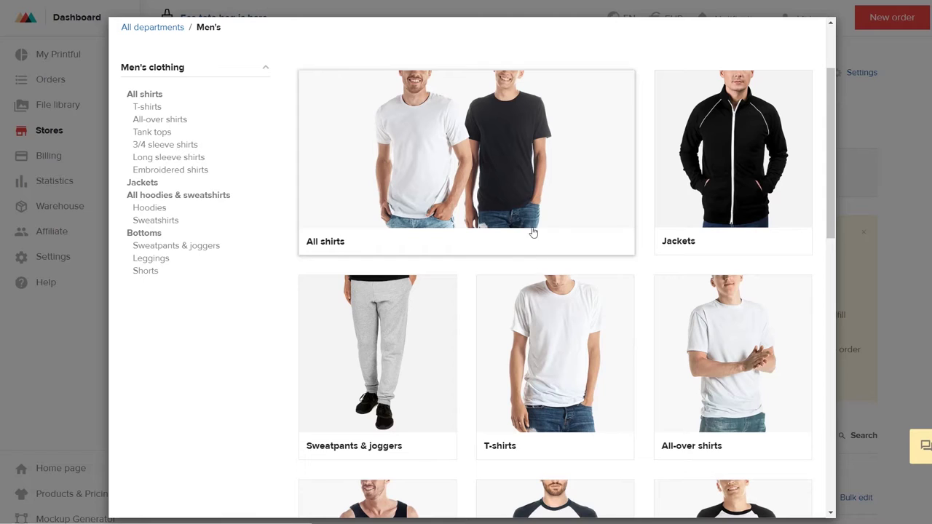
pyautogui.click(543, 350)
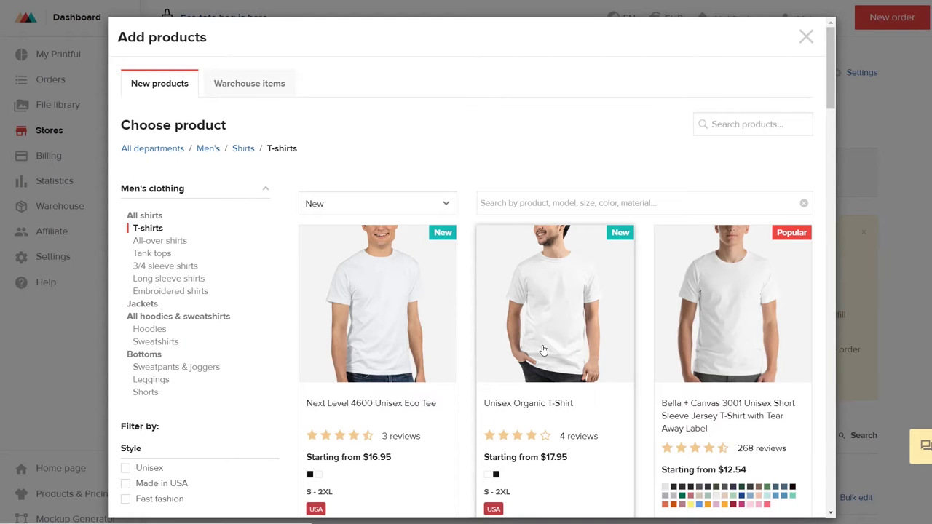
pyautogui.click(726, 313)
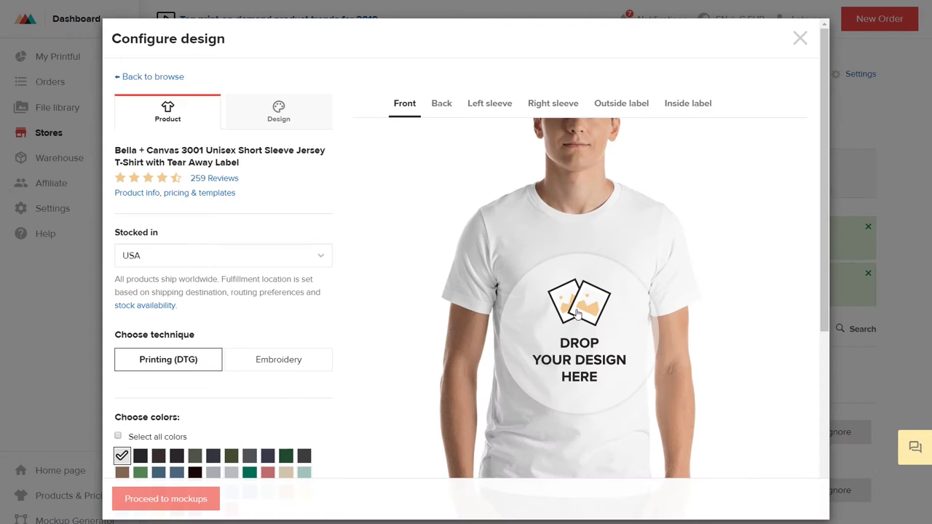
# - Show the design options and look through the shirt's back, left sleeve and right sleeve placements, returning to the front
pyautogui.click(292, 121)
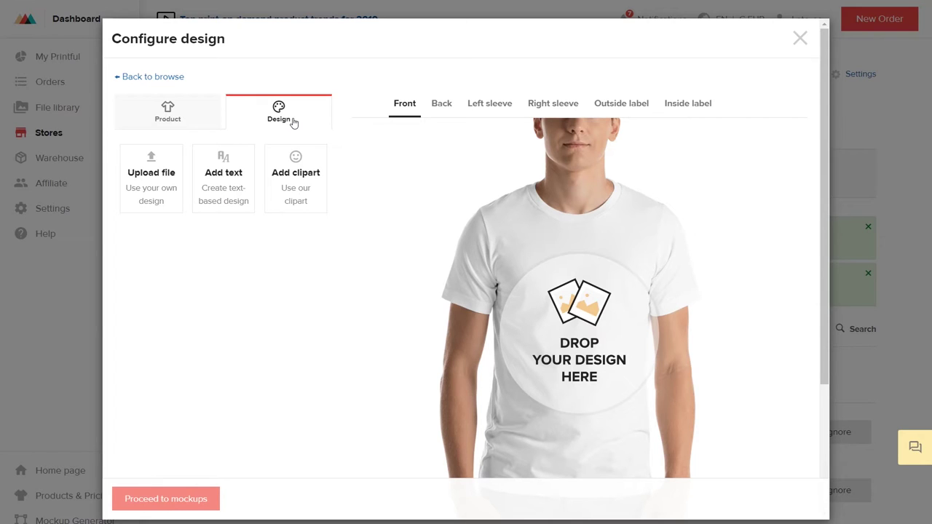
pyautogui.click(441, 104)
pyautogui.click(489, 104)
pyautogui.click(545, 105)
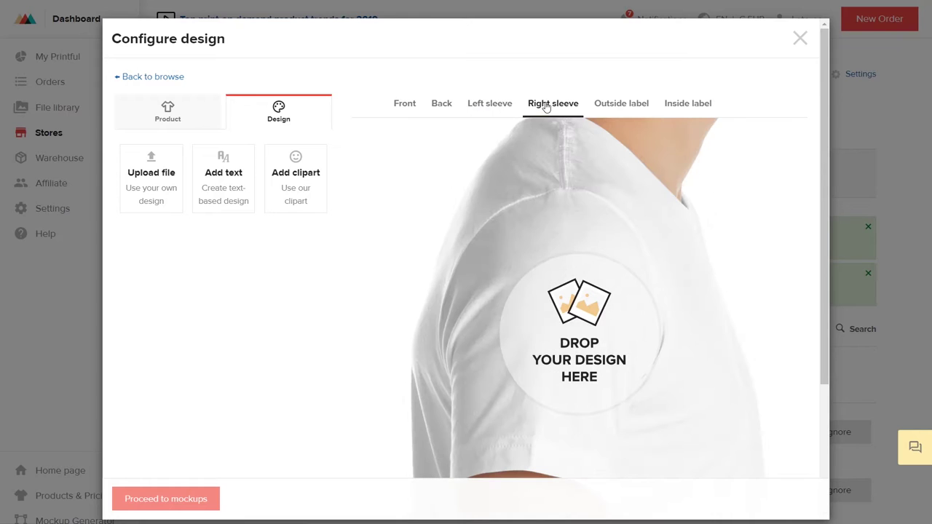
pyautogui.click(397, 107)
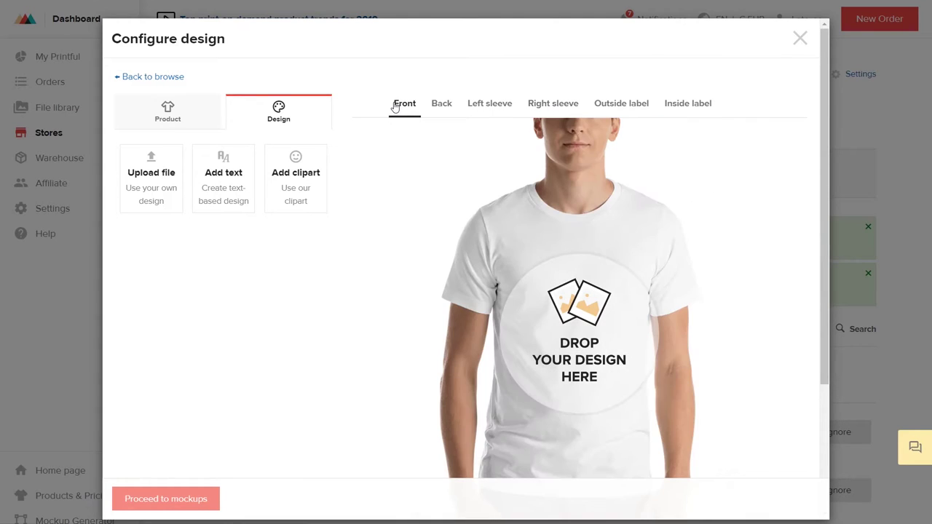
# - Add the sample file Printful_chilli as the design on the front of the shirt
pyautogui.click(135, 187)
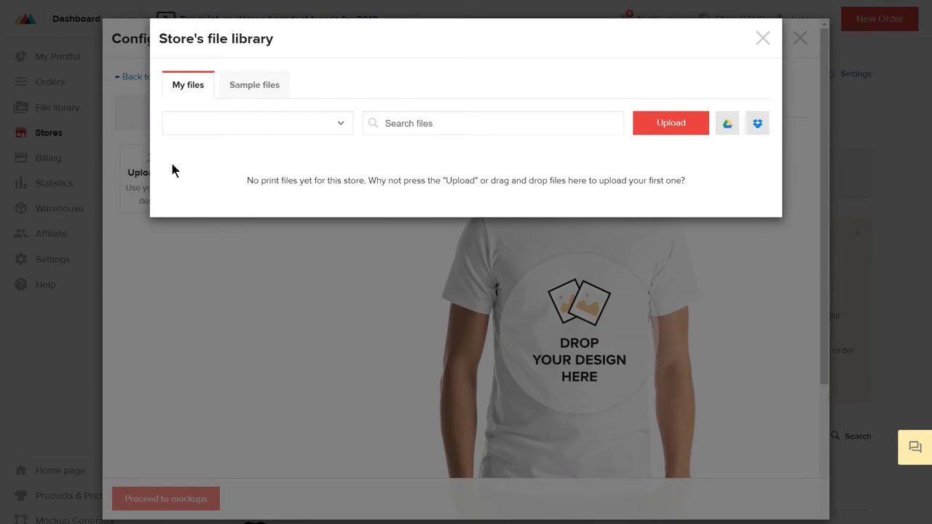
pyautogui.click(235, 88)
pyautogui.scroll(-15, 236, 91)
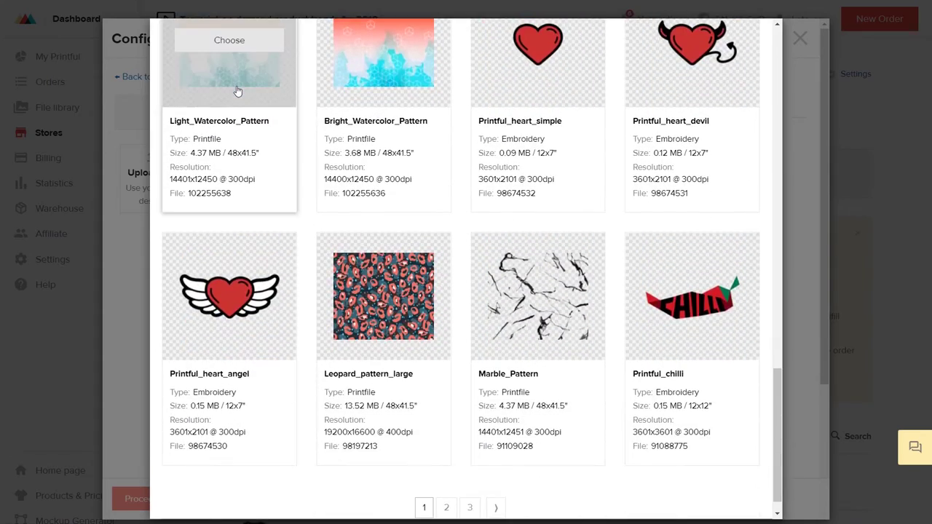
pyautogui.click(713, 298)
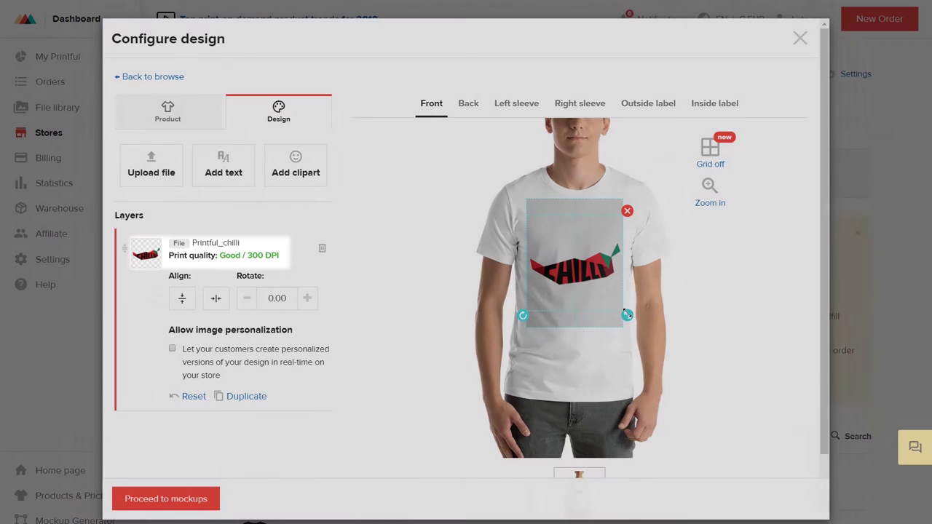
# - Scale the chilli design down slightly to 325 DPI and move it higher on the chest within the print area
pyautogui.moveTo(627, 315); pyautogui.dragTo(620, 306)
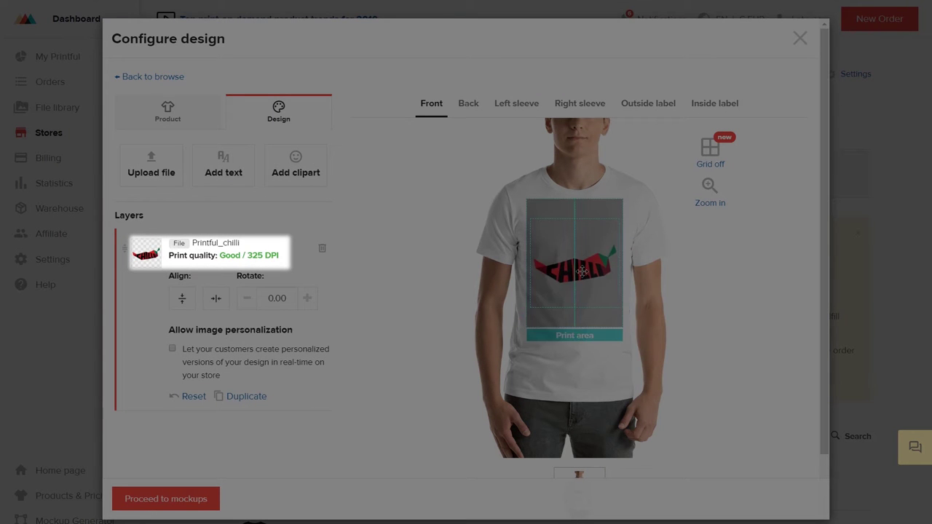
pyautogui.moveTo(579, 270); pyautogui.dragTo(579, 254)
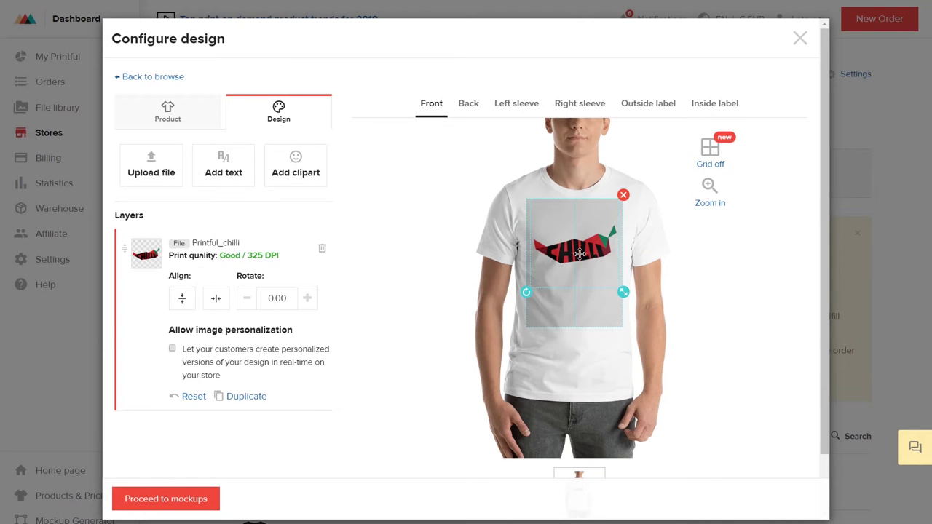
# - Add the shirt colors Ash and Gold alongside White, and include size S in the product's sizes
pyautogui.click(165, 115)
pyautogui.scroll(-2, 173, 117)
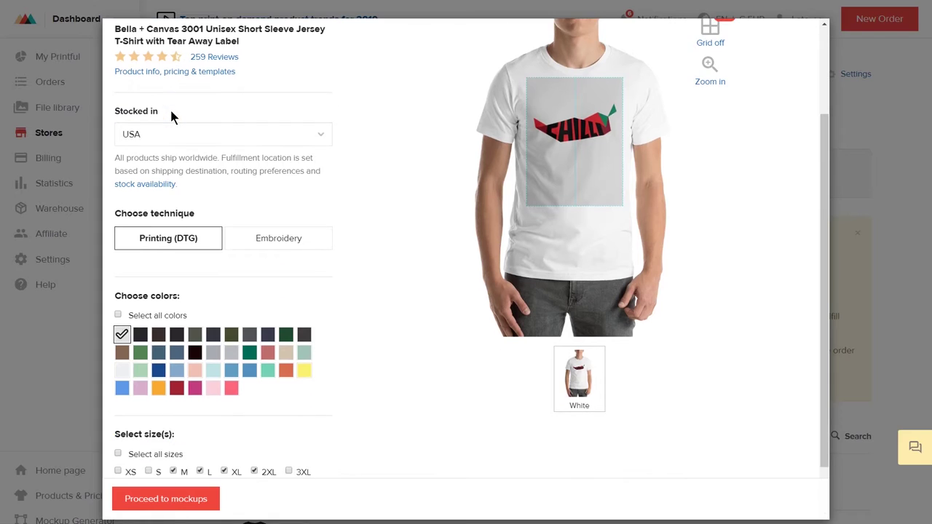
pyautogui.scroll(-1, 171, 113)
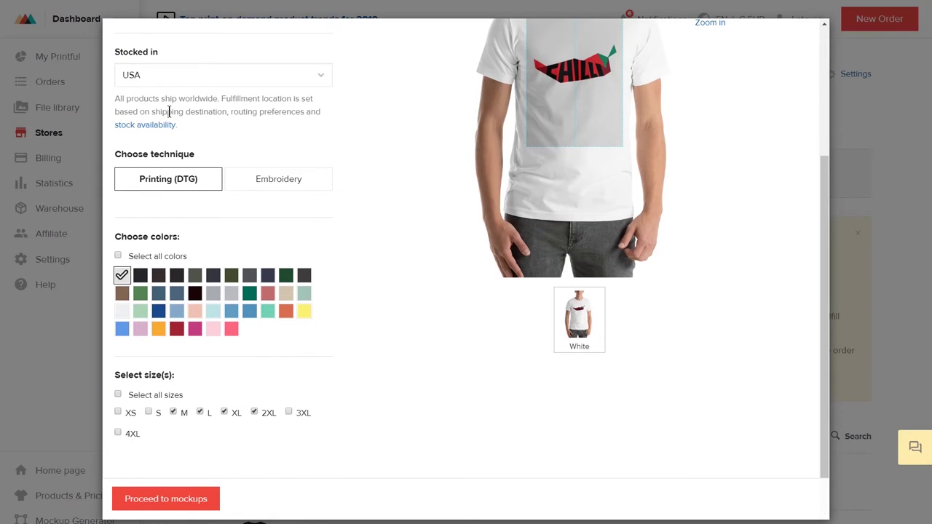
pyautogui.click(121, 312)
pyautogui.click(158, 329)
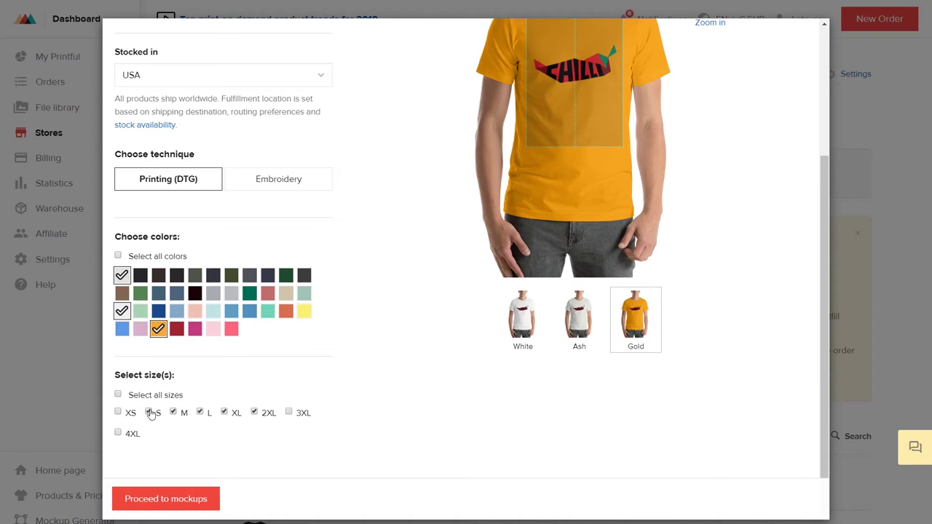
# - Proceed to the mockups, choose Men's Lifestyle 2 mockups for the product images, and continue to the description
pyautogui.click(188, 508)
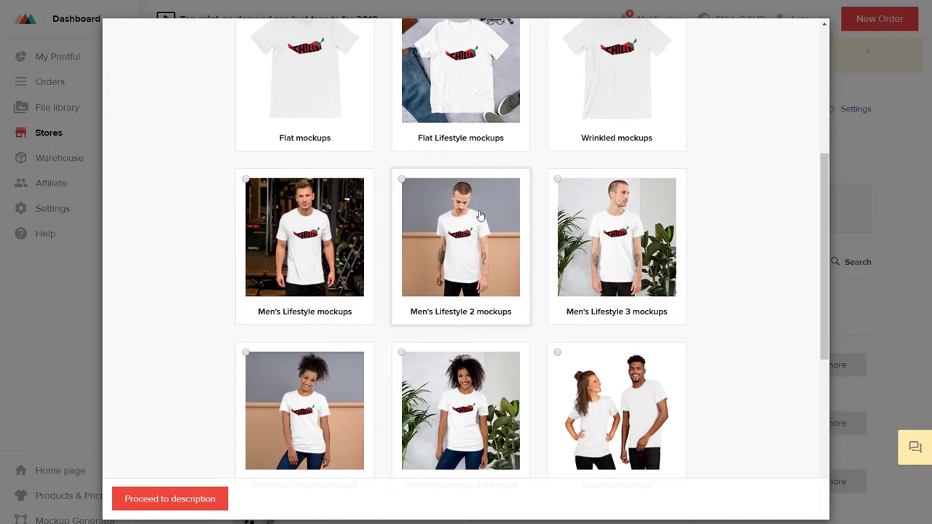
pyautogui.scroll(-5, 479, 216)
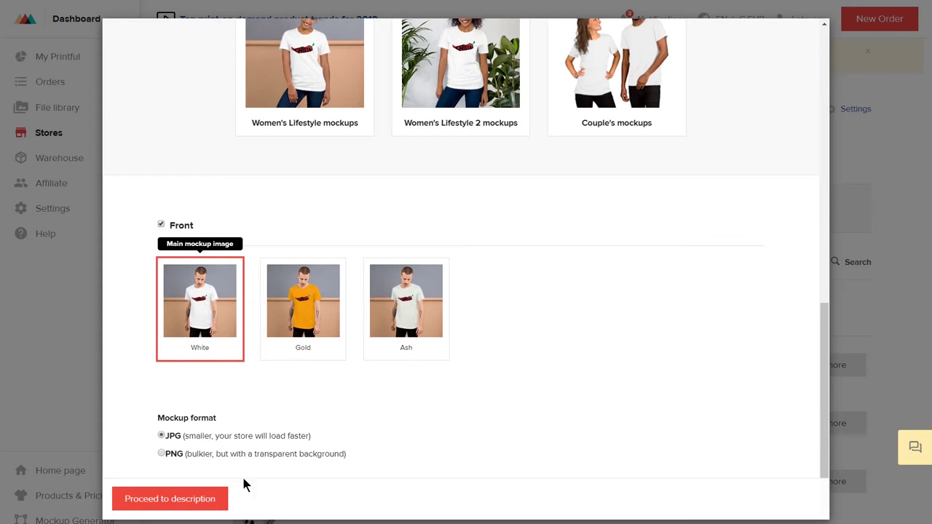
pyautogui.click(160, 501)
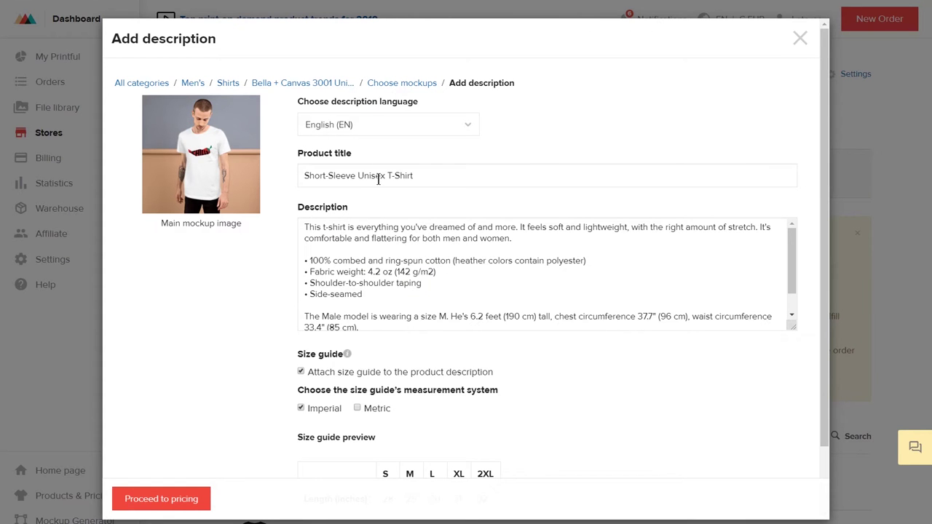
# - Replace the product title with "Printful shirt"
pyautogui.tripleClick(378, 179)
pyautogui.write('Printful shirt')
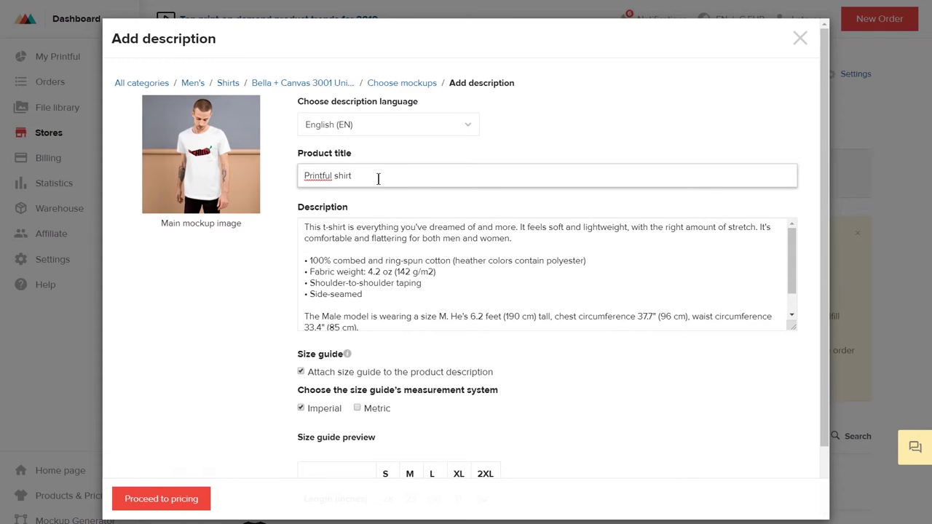
# - Proceed to pricing and change the profit markup for all sizes to a fixed $5
pyautogui.scroll(-3, 378, 178)
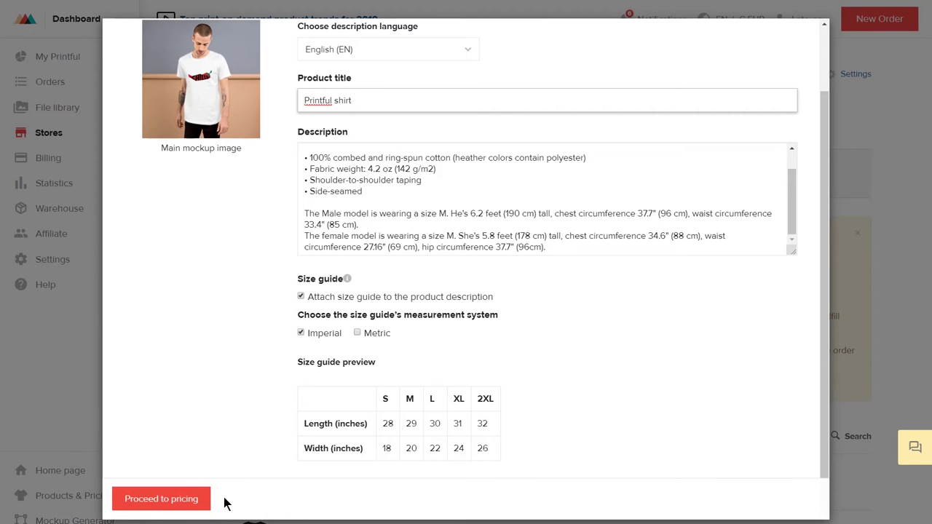
pyautogui.click(172, 504)
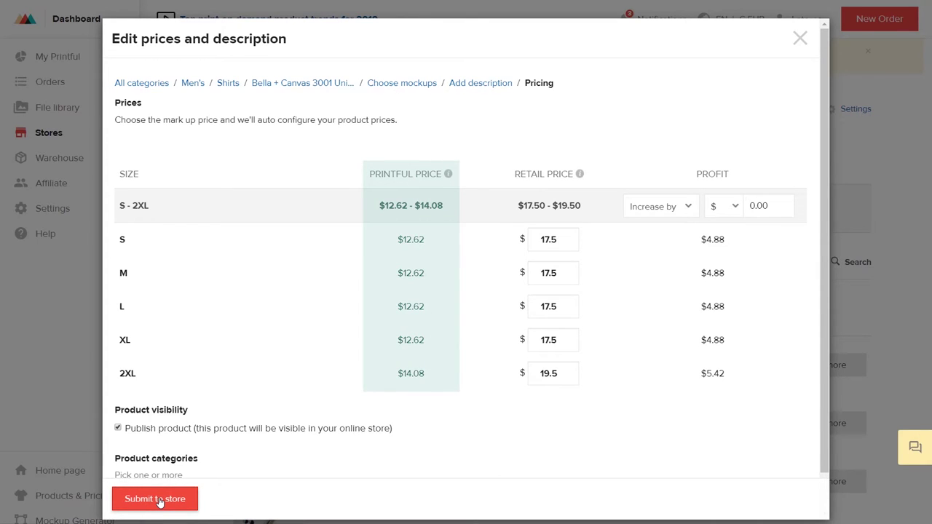
pyautogui.click(689, 206)
pyautogui.click(647, 220)
pyautogui.doubleClick(764, 205)
pyautogui.write('5')
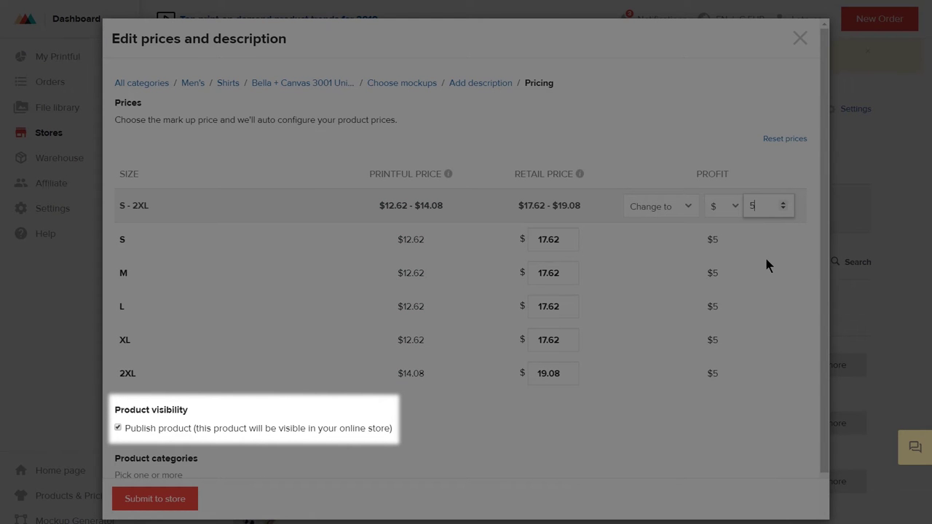
# - Add the Men category to the product alongside Home
pyautogui.scroll(-2, 764, 266)
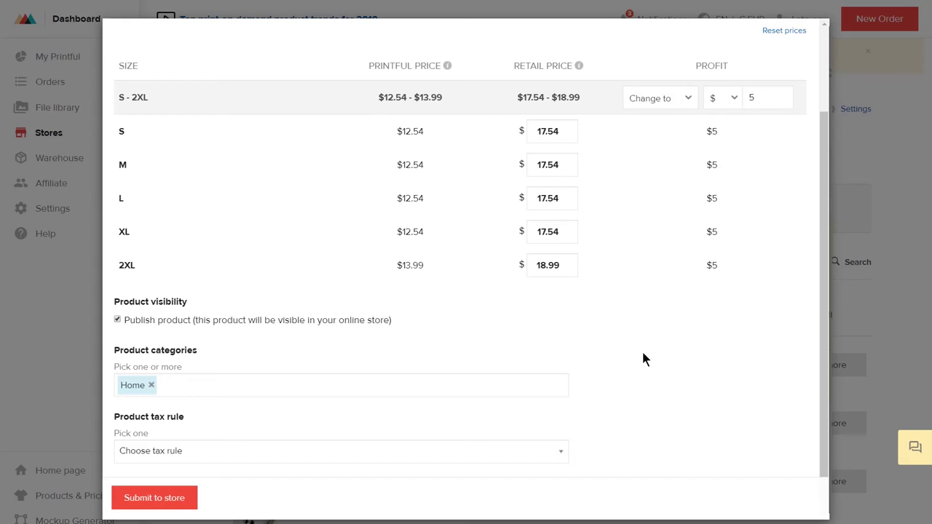
pyautogui.click(211, 382)
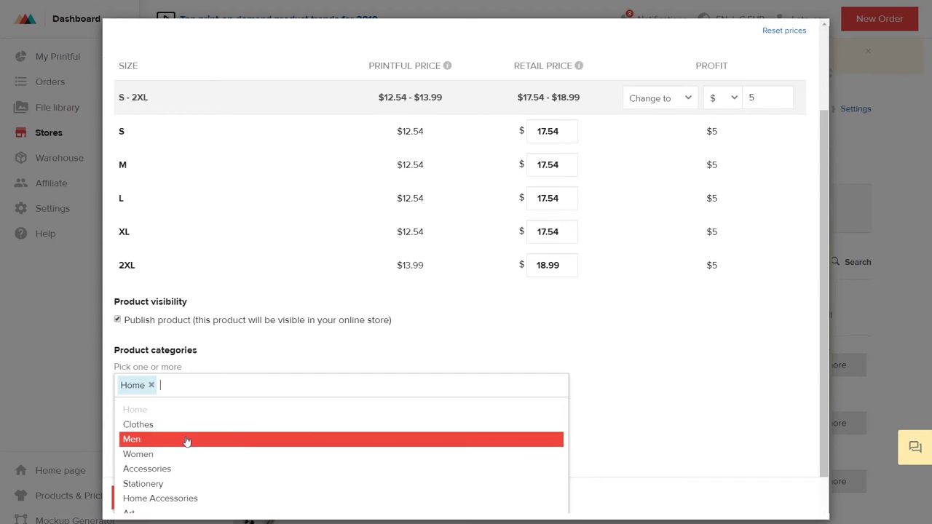
pyautogui.click(179, 443)
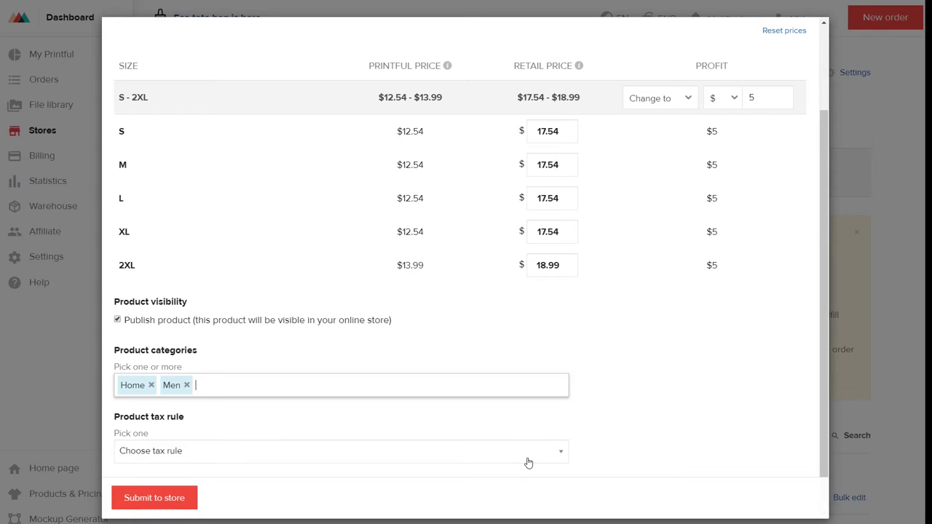
# - Apply the US-CA Rate (8.25%) tax rule to the product and submit it to the store
pyautogui.click(528, 450)
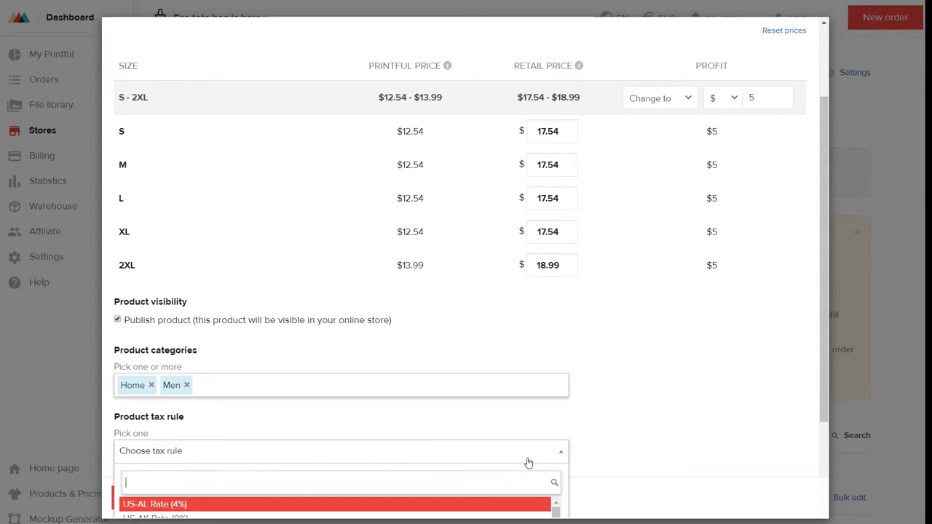
pyautogui.scroll(-2, 528, 462)
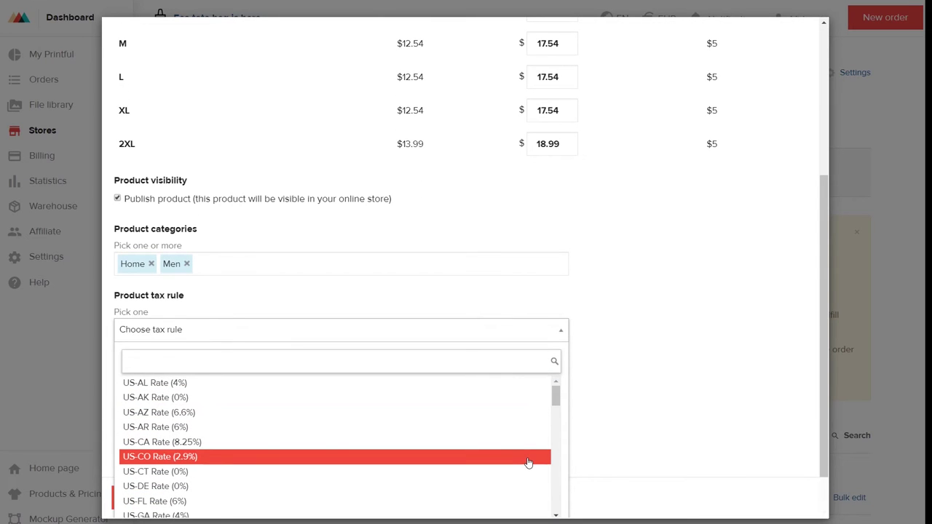
pyautogui.click(185, 443)
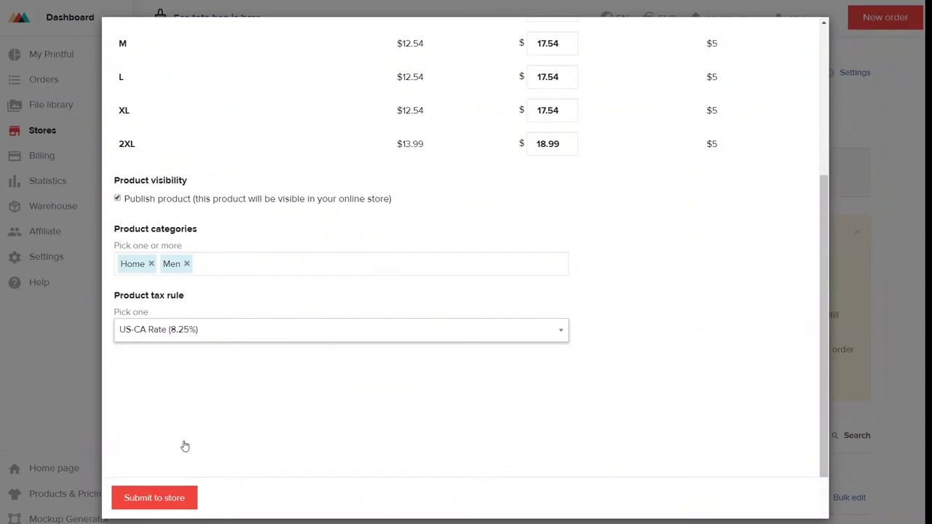
pyautogui.click(162, 500)
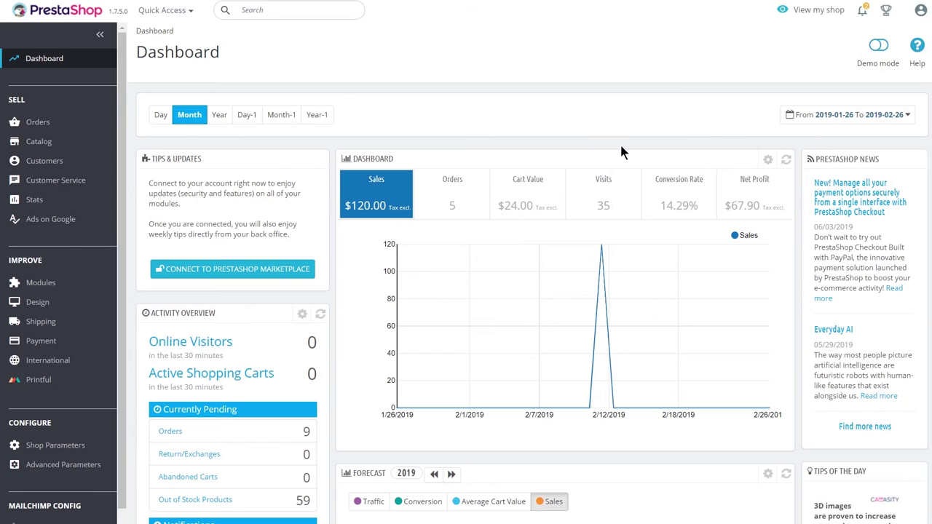
# - Switch to the PrestaShop back office and open the catalog's product list
pyautogui.moveTo(36, 146)
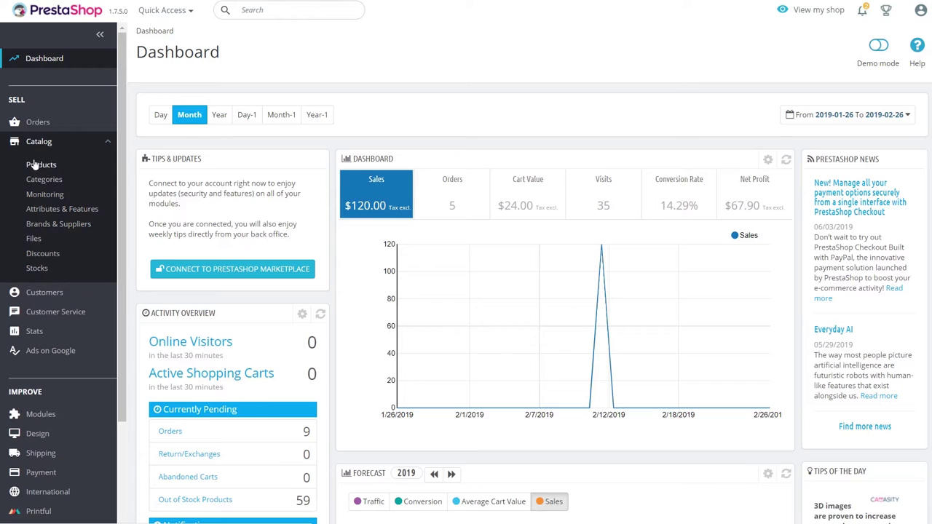
pyautogui.click(40, 165)
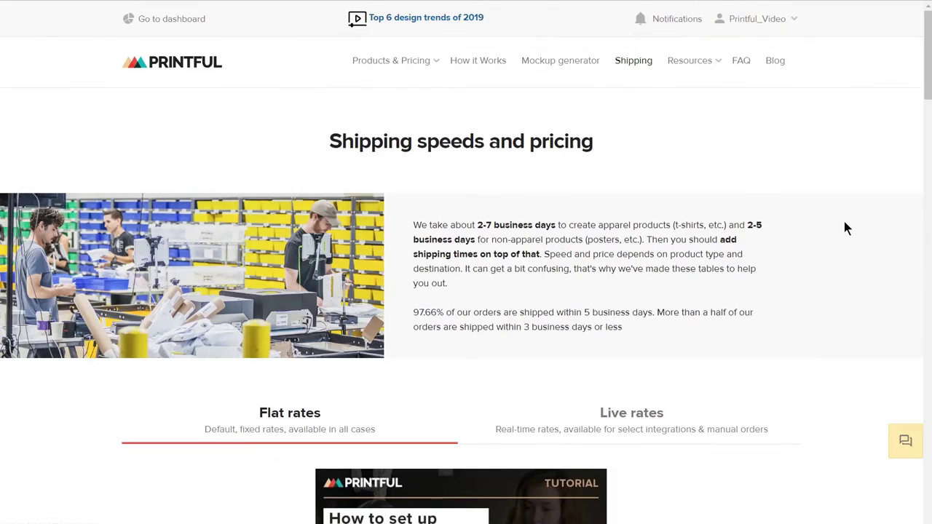
# - Look up the flat shipping rates for shirts on Printful's shipping page
pyautogui.scroll(-4, 844, 228)
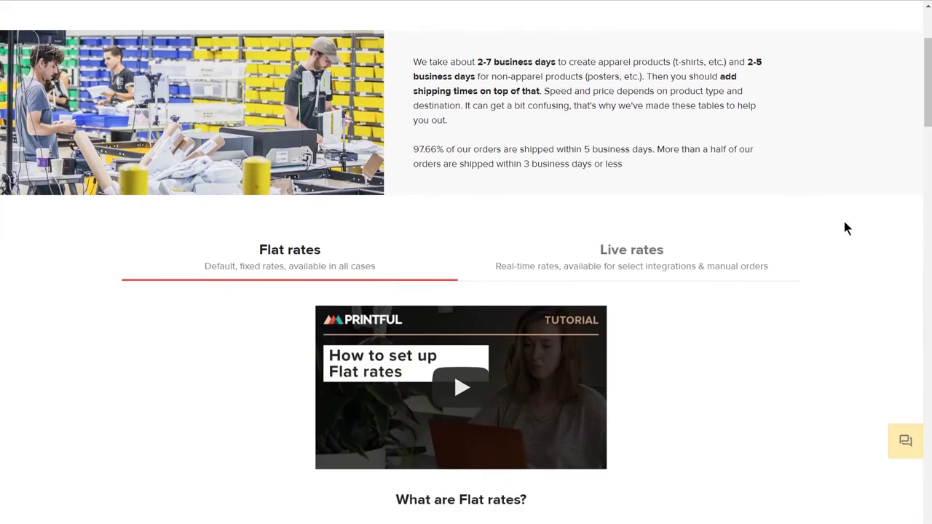
pyautogui.scroll(-4, 844, 228)
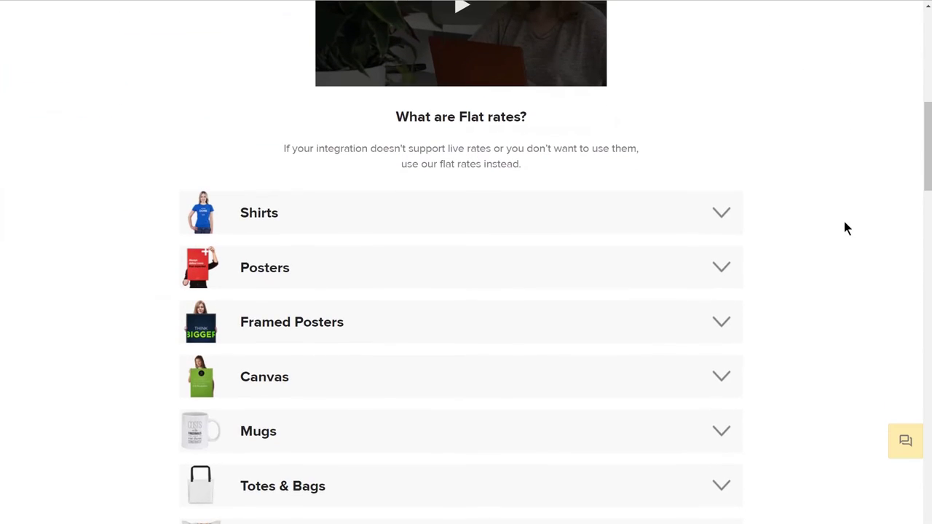
pyautogui.click(721, 214)
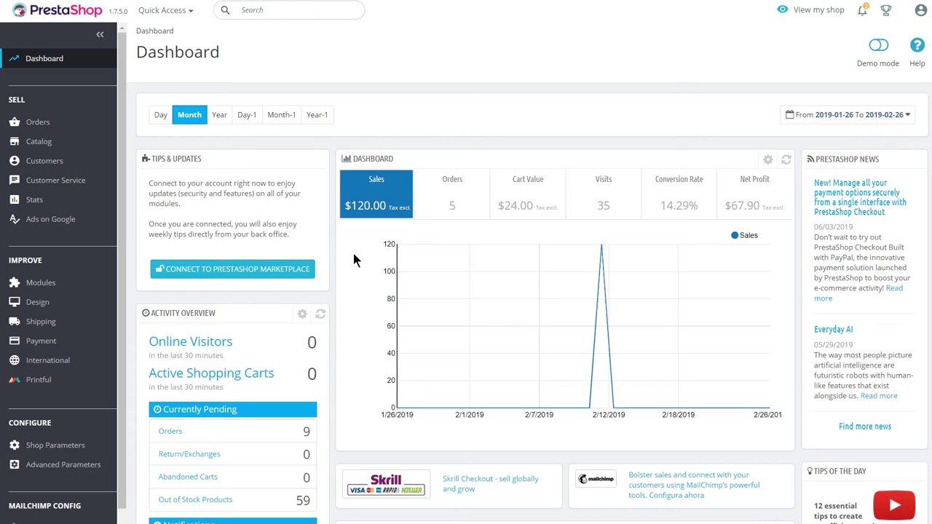
# - Switch to the PrestaShop back office and start adding a new shipping carrier
pyautogui.moveTo(32, 328)
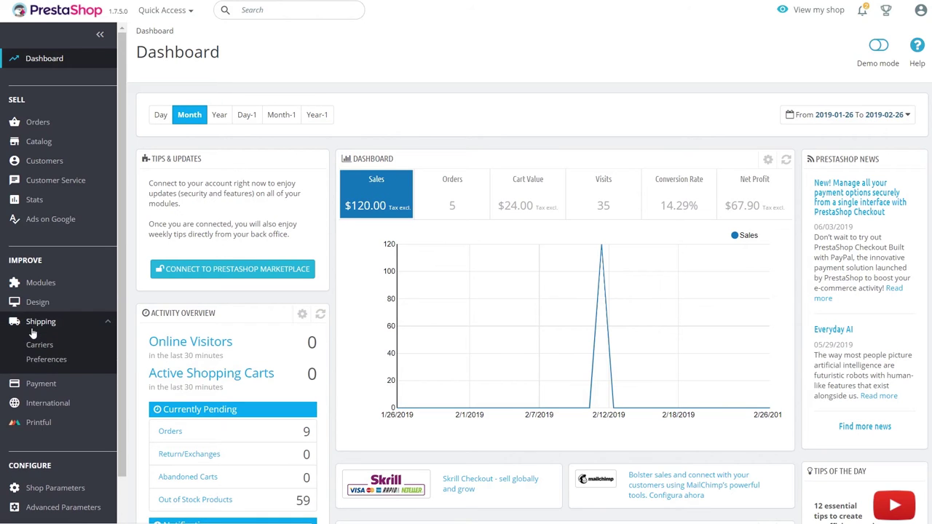
pyautogui.click(36, 346)
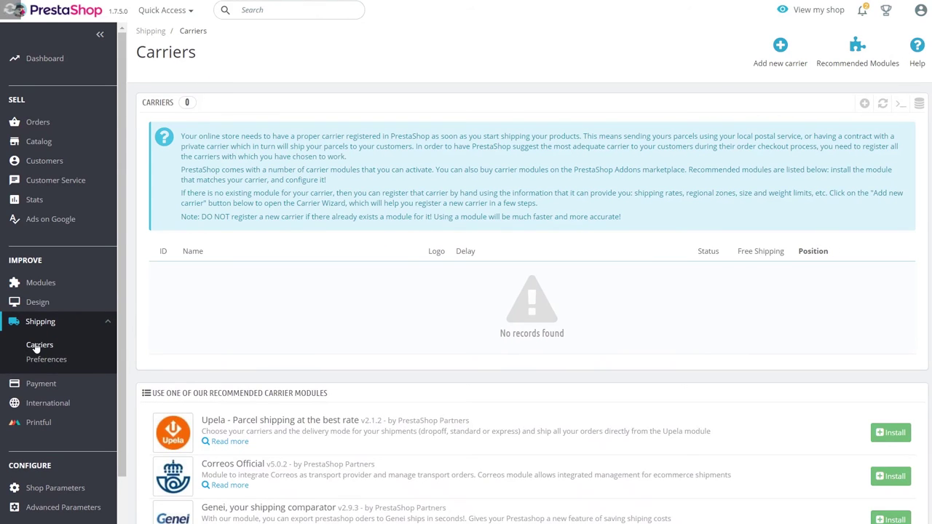
pyautogui.click(781, 46)
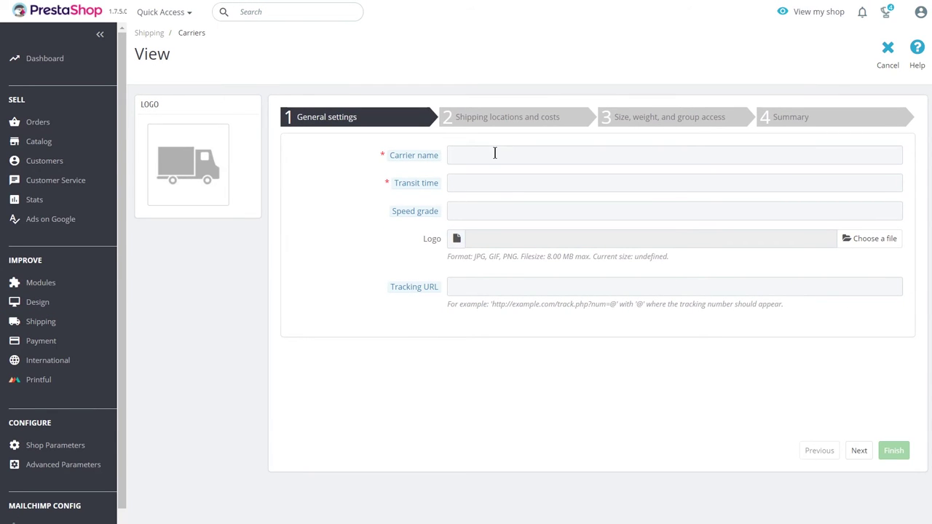
# - Name the carrier "Flat rate (shirts)" with transit time "5-8 business days (USA), 10-20 business days (Europe and international)" and continue to shipping costs
pyautogui.click(494, 153)
pyautogui.write('Flat rate (shirts)')
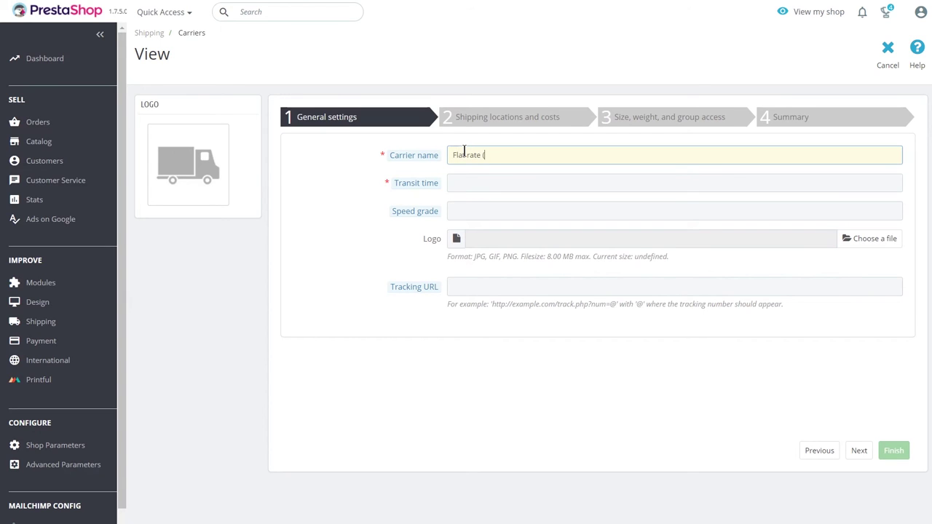
pyautogui.click(468, 182)
pyautogui.write('5')
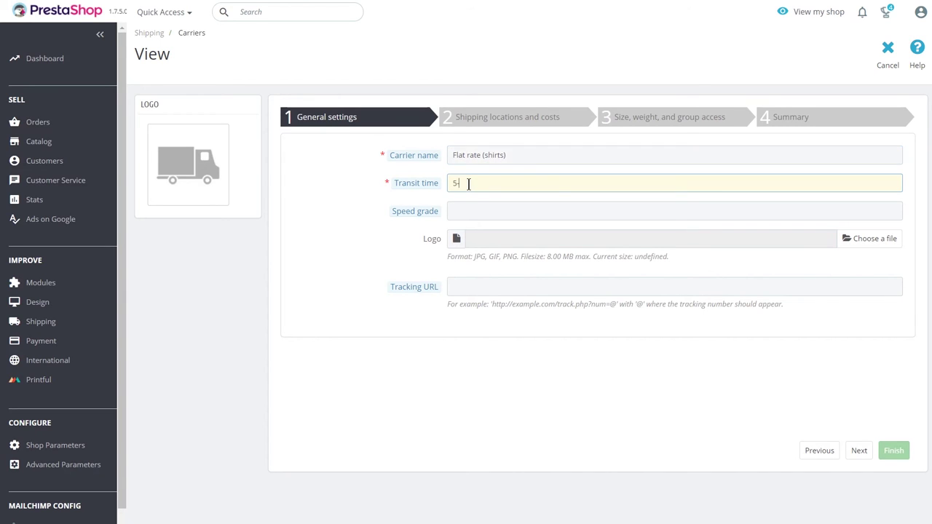
pyautogui.write('-8 business days (USA), 10-20 business days (Europe and international)')
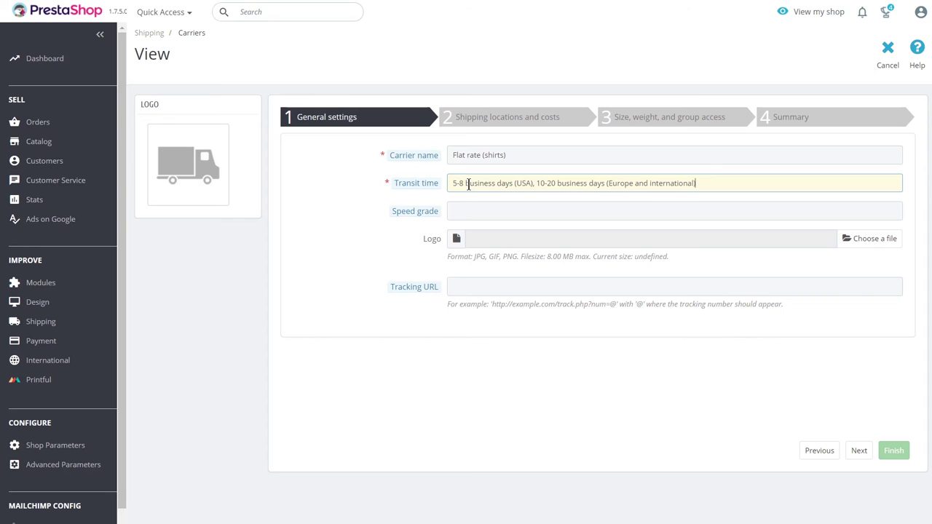
pyautogui.click(850, 453)
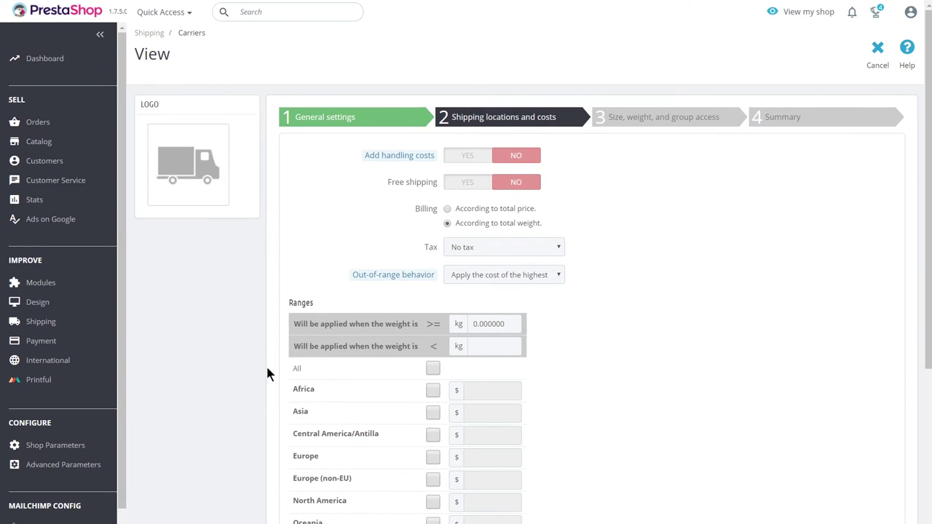
# - Set the upper limit of the weight range to 1000 kg and enable all delivery zones
pyautogui.click(477, 345)
pyautogui.write('1000')
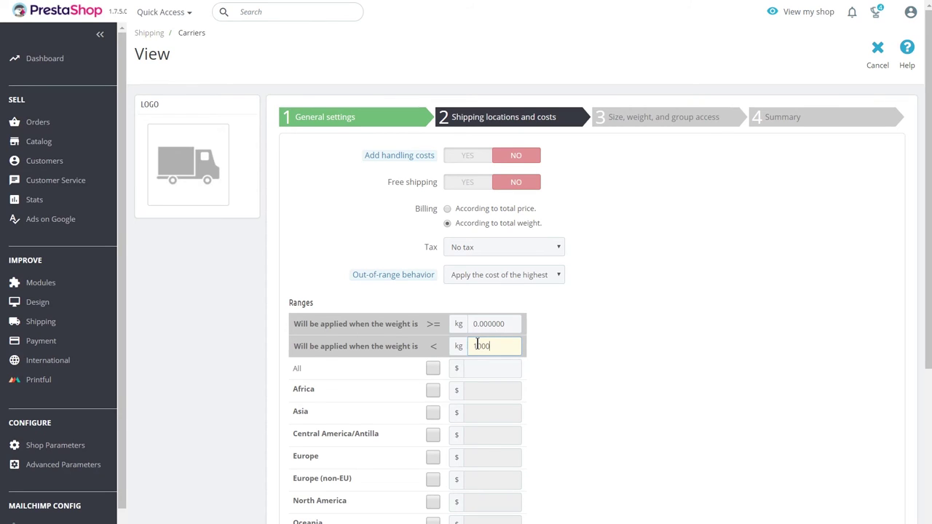
pyautogui.click(432, 368)
# - Set shipping costs to $10 for Africa, Asia, Central America/Antilla, Oceania and South America, $5 for Europe and Europe (non-EU), and $8 for North America
pyautogui.click(485, 390)
pyautogui.write('10')
pyautogui.click(484, 413)
pyautogui.write('10')
pyautogui.click(484, 434)
pyautogui.write('10')
pyautogui.click(499, 458)
pyautogui.write('5')
pyautogui.click(498, 478)
pyautogui.write('5')
pyautogui.click(497, 501)
pyautogui.write('8')
pyautogui.click(497, 519)
pyautogui.write('10')
pyautogui.scroll(-1, 497, 510)
pyautogui.click(484, 486)
pyautogui.write('10')
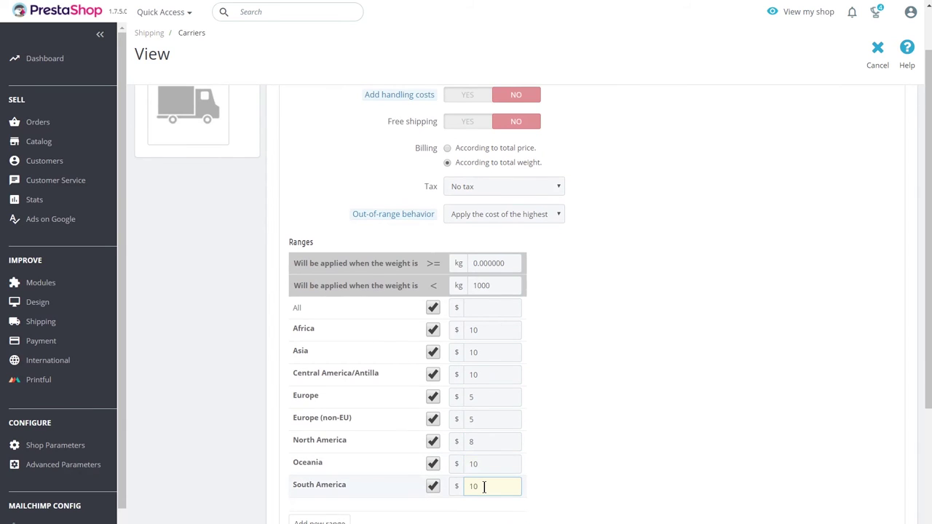
# - Continue through the size, weight and group access settings without package limits, and finish creating the enabled carrier
pyautogui.scroll(-1, 484, 489)
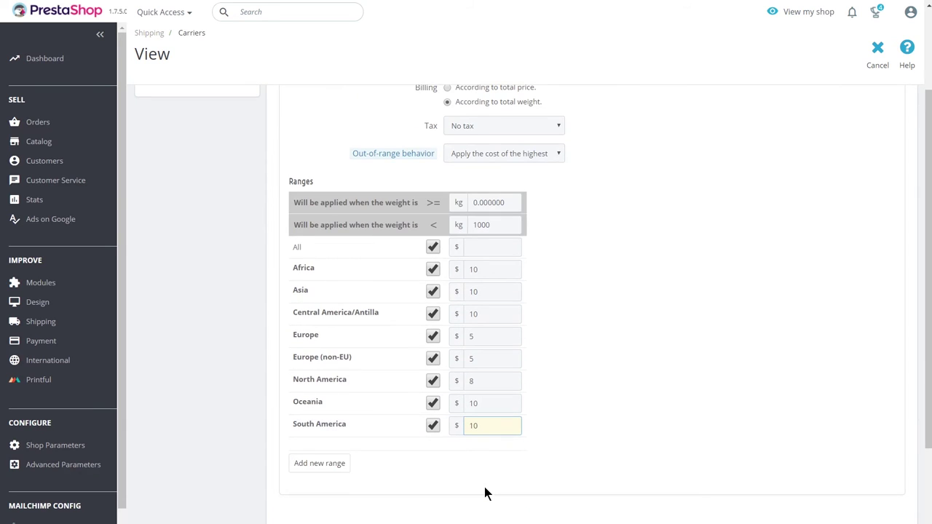
pyautogui.scroll(-2, 485, 489)
pyautogui.click(849, 487)
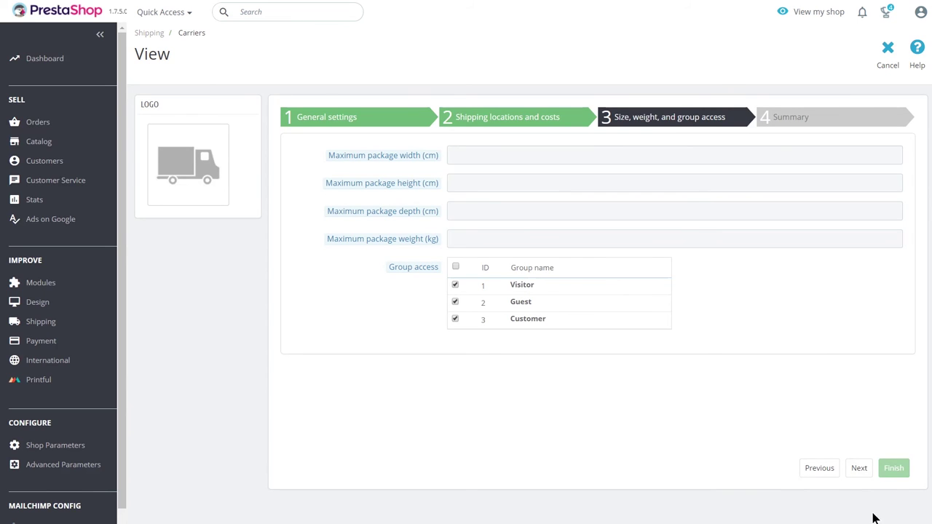
pyautogui.click(860, 469)
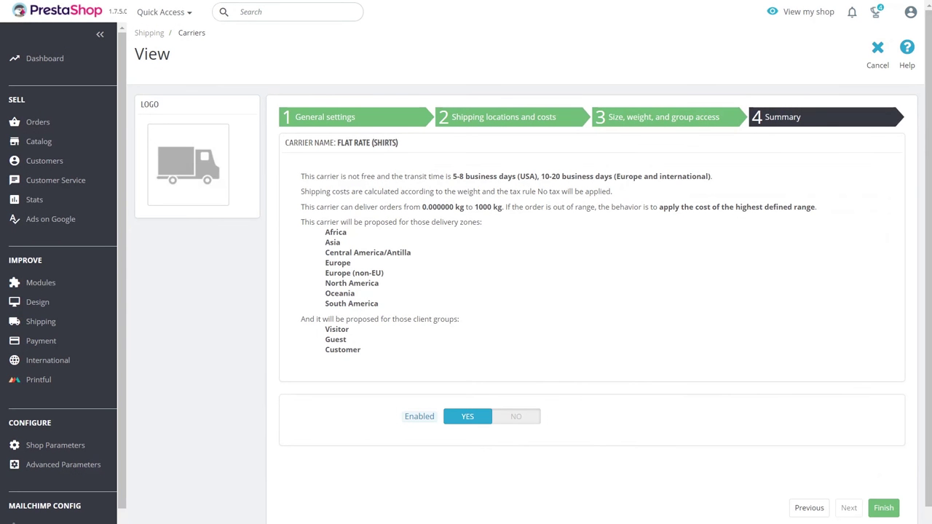
pyautogui.click(883, 508)
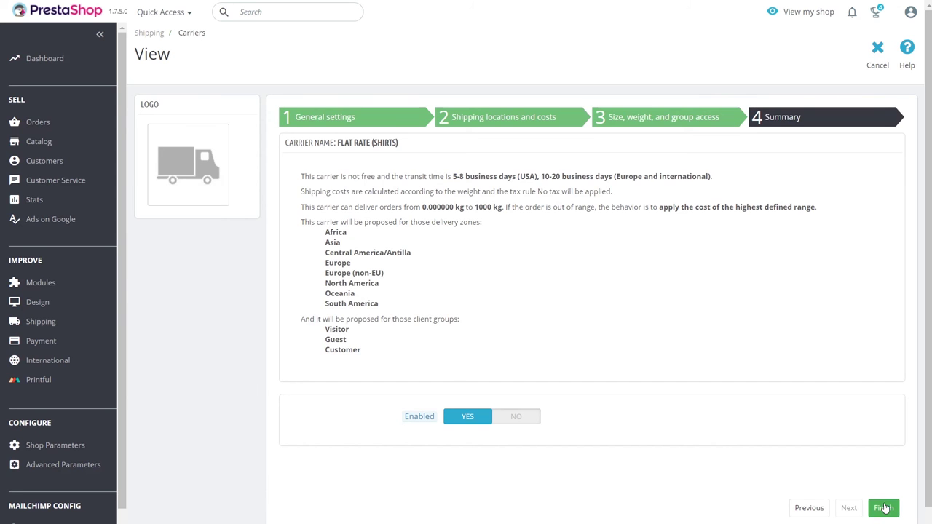